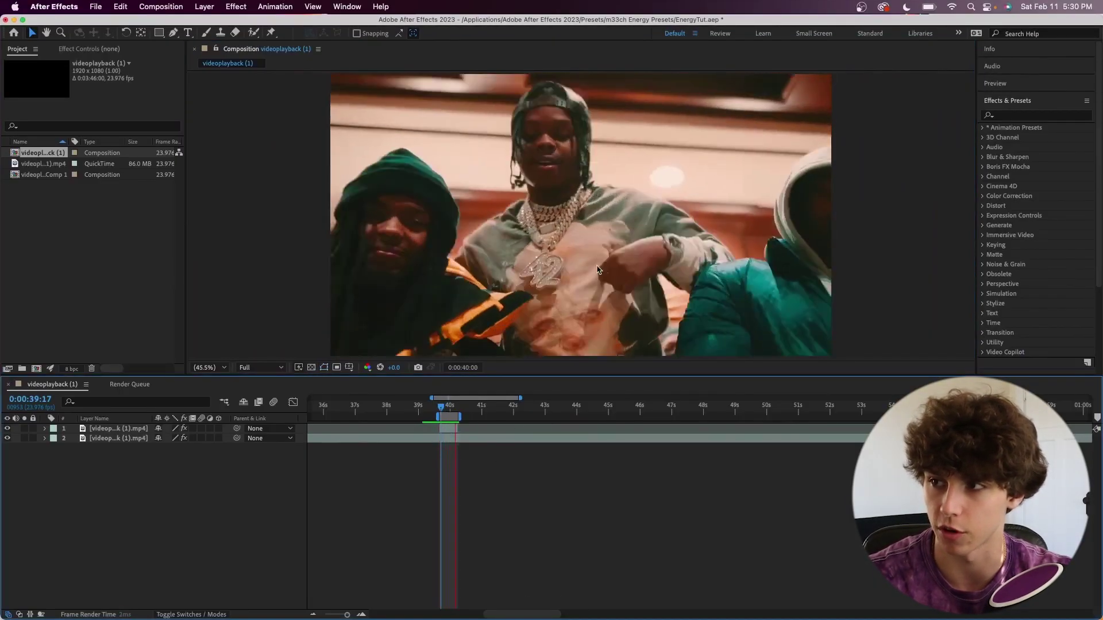
Step: Replace the second clip copy with a fresh duplicate and open the top layer in its Layer panel
key(Delete)
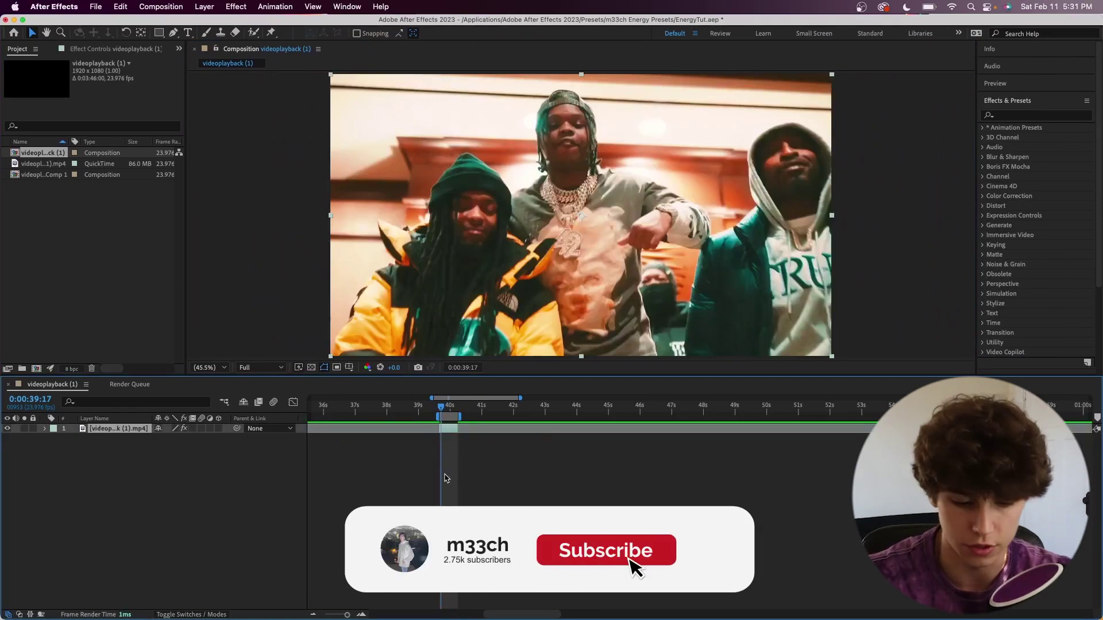
key(super+d)
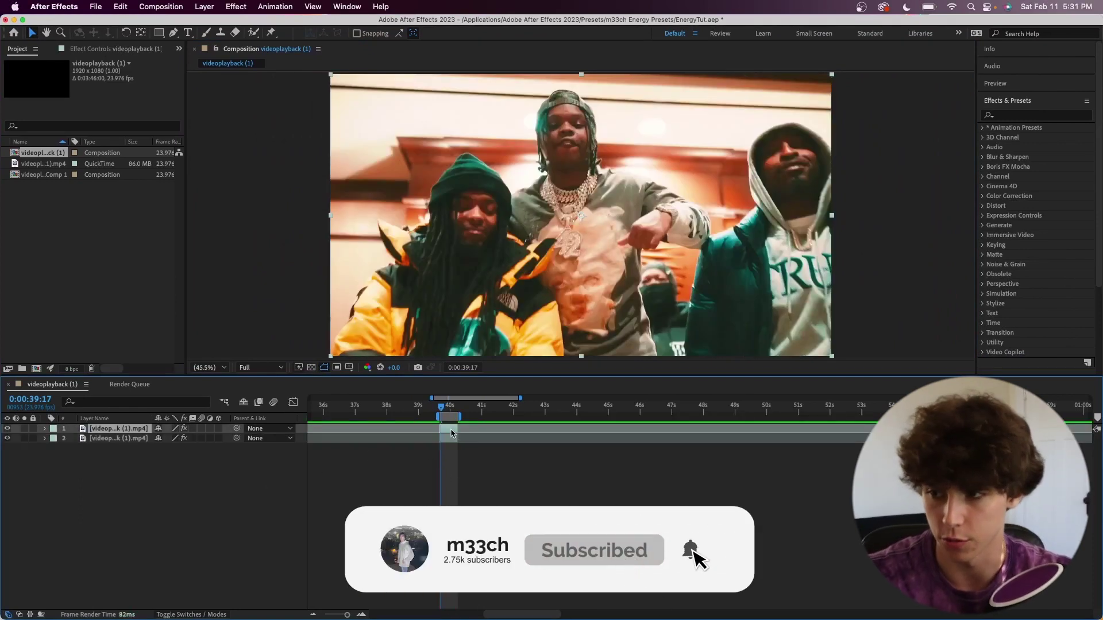
double_click(452, 433)
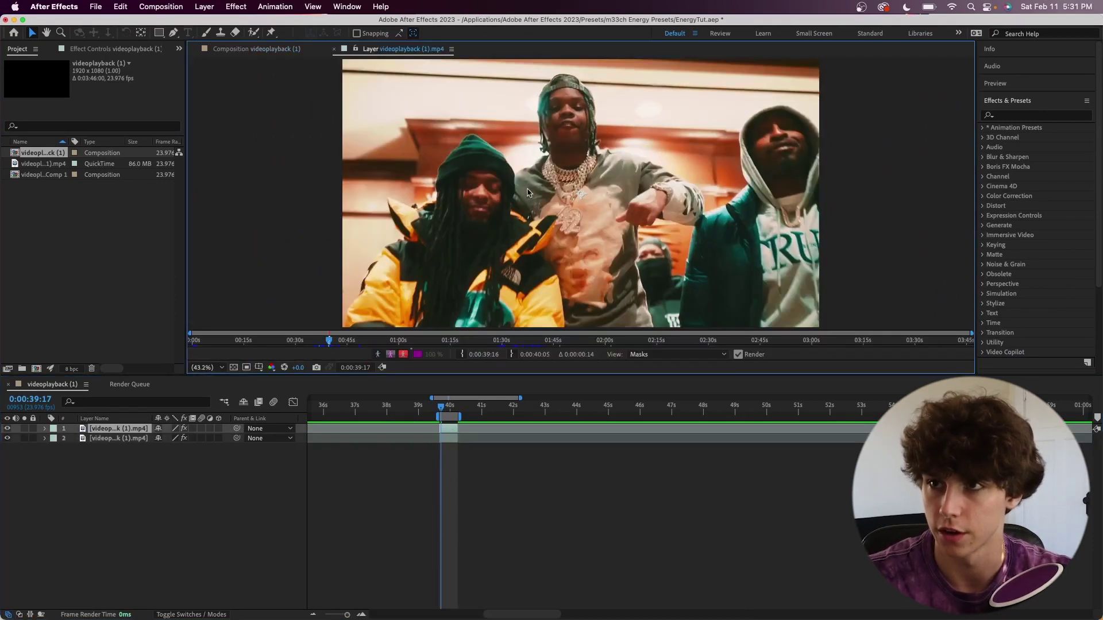
Step: Roto-brush the chain, subtract the neck and shirt, check neighbouring frames, then freeze the propagation
click(253, 33)
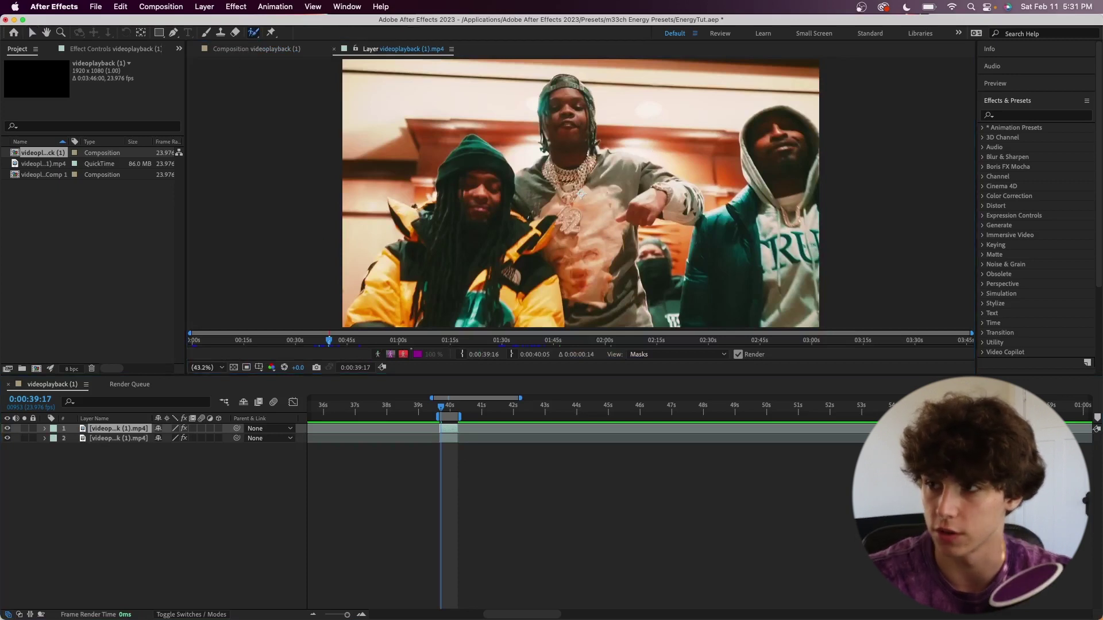
scroll(581, 195, up, 5)
scroll(604, 233, down, 2)
mouse_move(531, 149)
mouse_down()
mouse_move(592, 317)
mouse_move(568, 276)
mouse_move(632, 131)
mouse_up()
mouse_move(533, 140)
mouse_down()
mouse_move(552, 164)
mouse_move(585, 164)
mouse_move(620, 121)
mouse_move(665, 97)
mouse_up()
key(Page_Up)
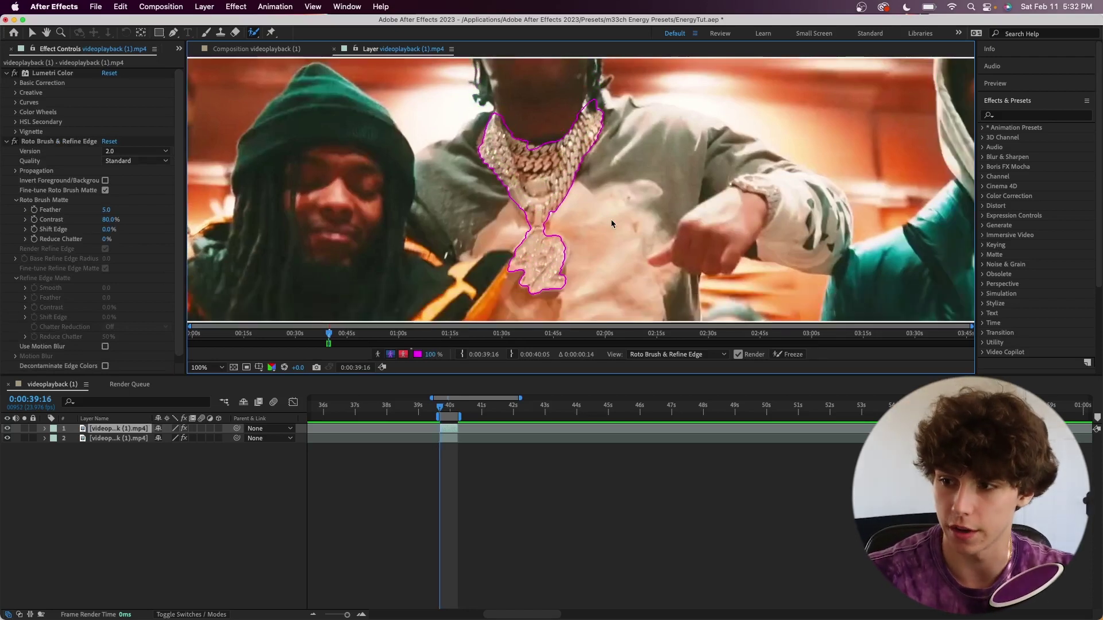
key(Page_Down)
key(Page_Down)
key(Page_Down)
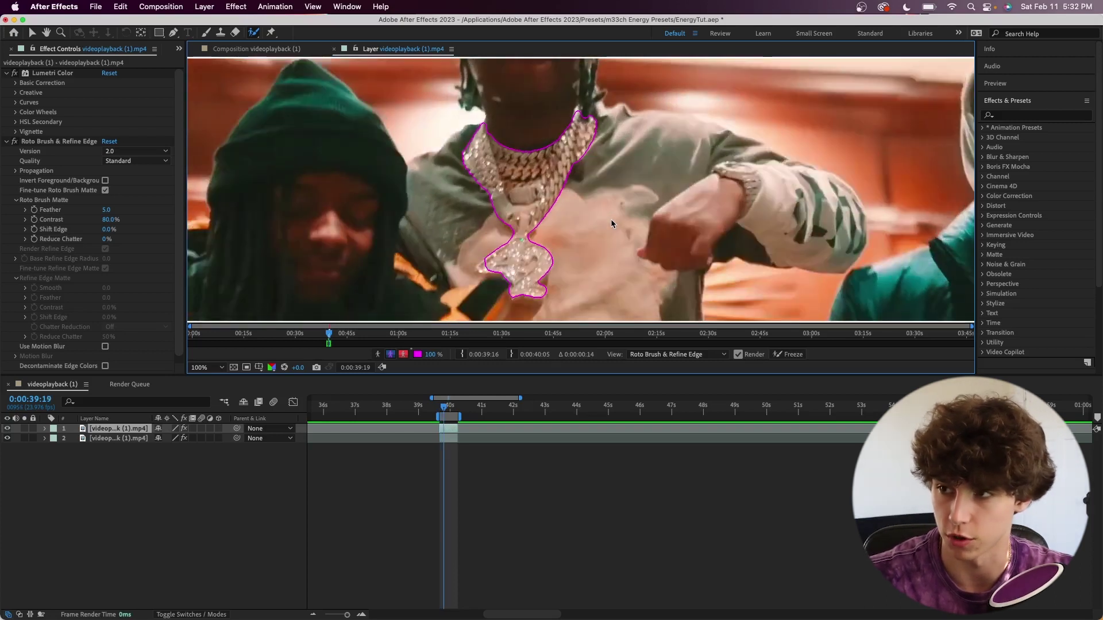
key(Page_Down)
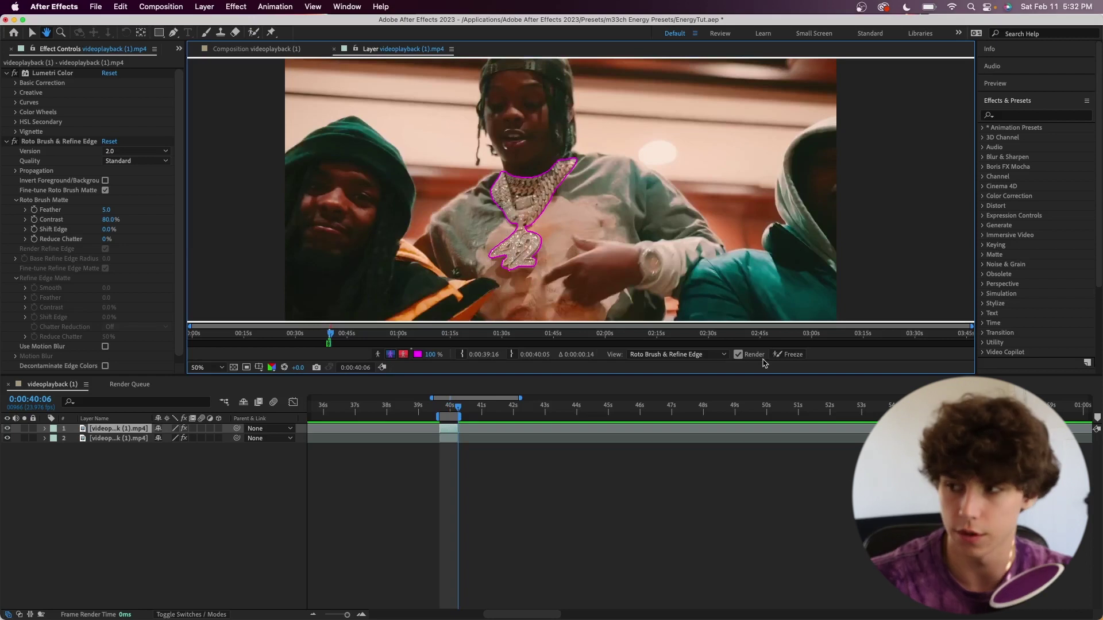
click(790, 355)
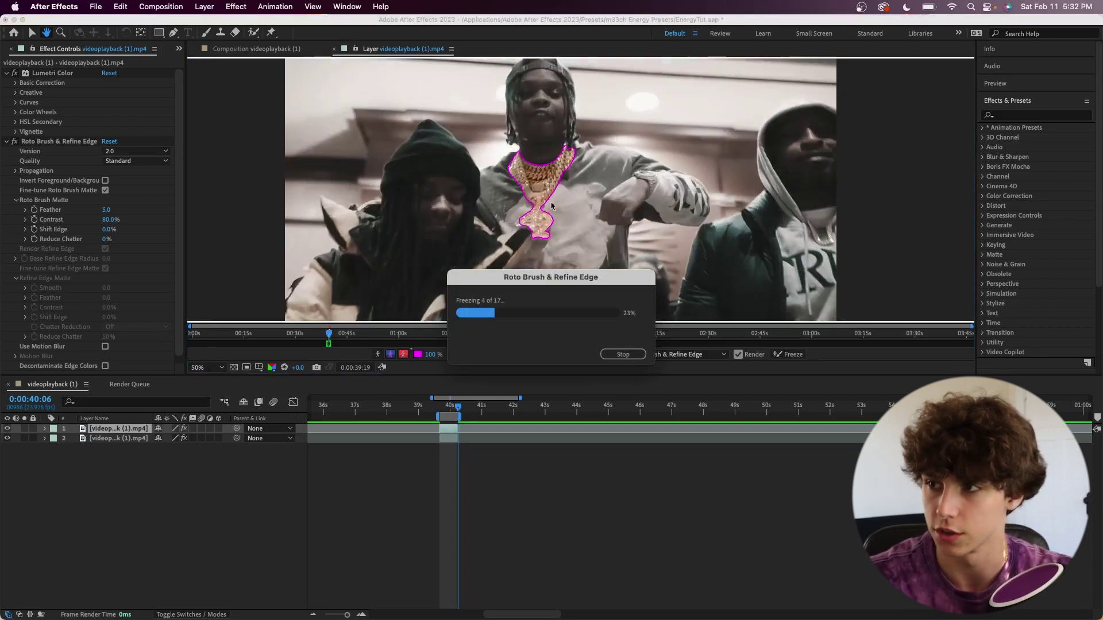
Step: Hide the bottom clip layer and park the playhead at 0:00:39:16 to show the chain on black
click(334, 50)
drag(447, 406, 447, 432)
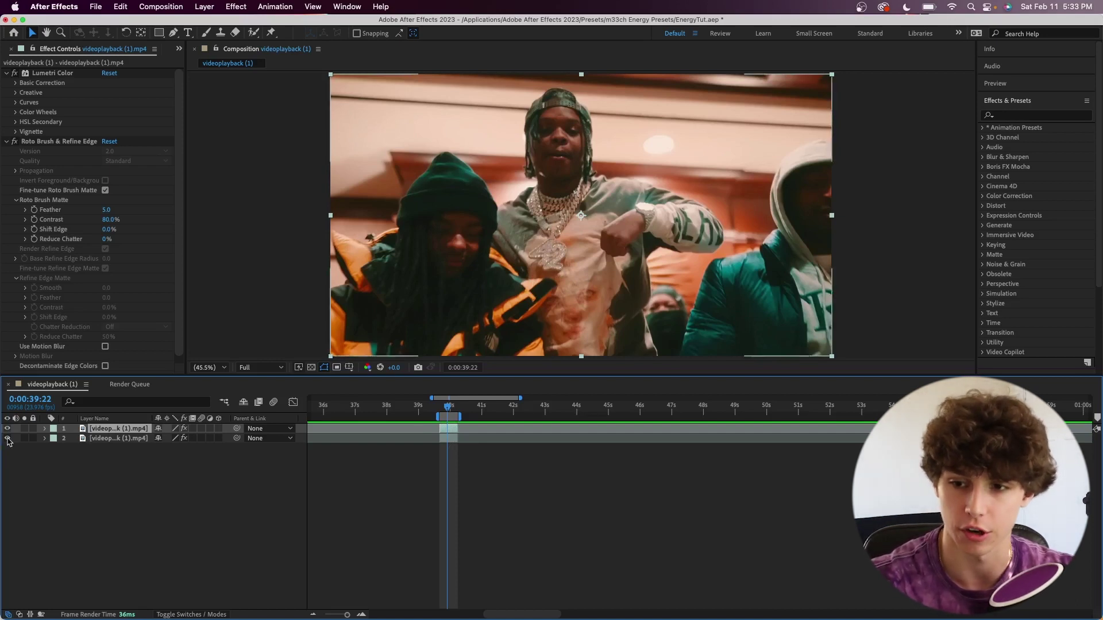
click(8, 438)
key(Page_Up)
key(Page_Up)
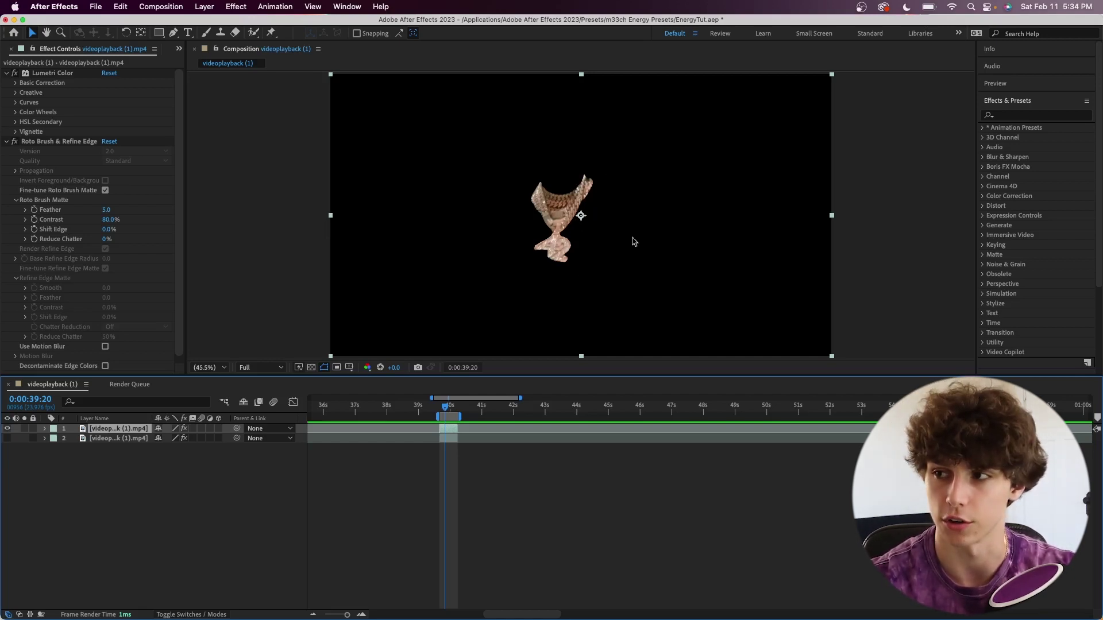
drag(448, 407, 442, 408)
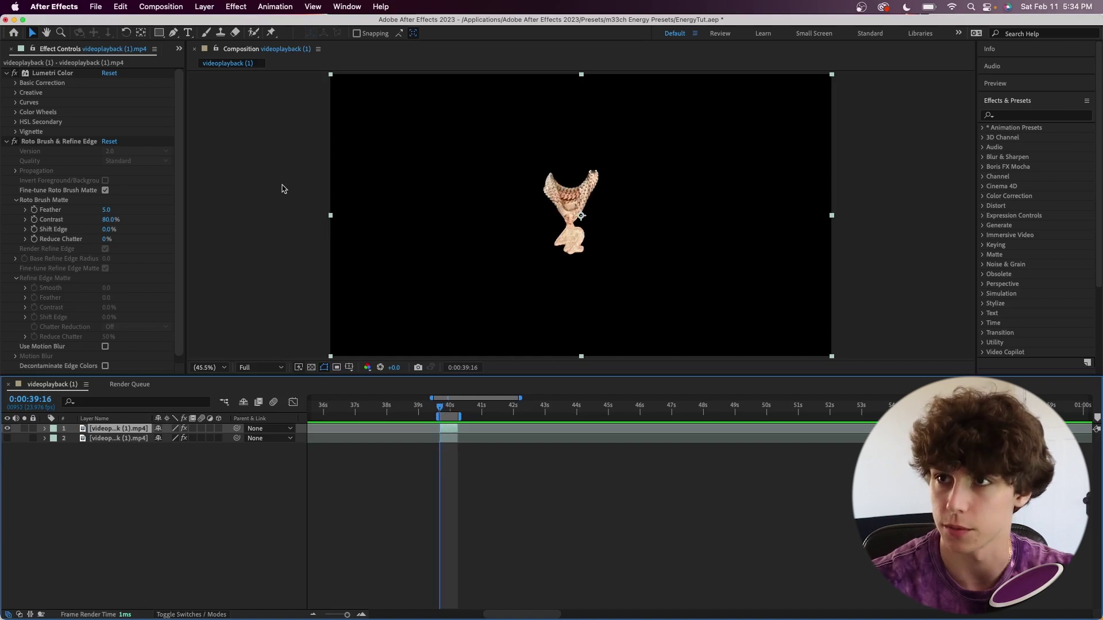
Step: Auto-trace the chain layer over the Work Area time span using the Luminance channel
click(204, 6)
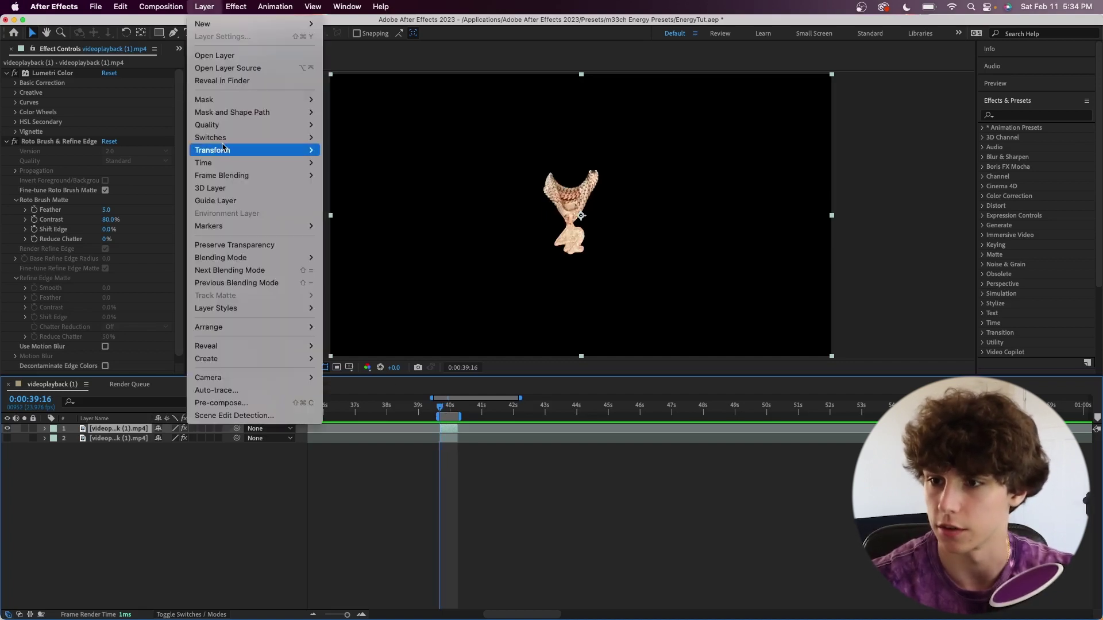
click(213, 390)
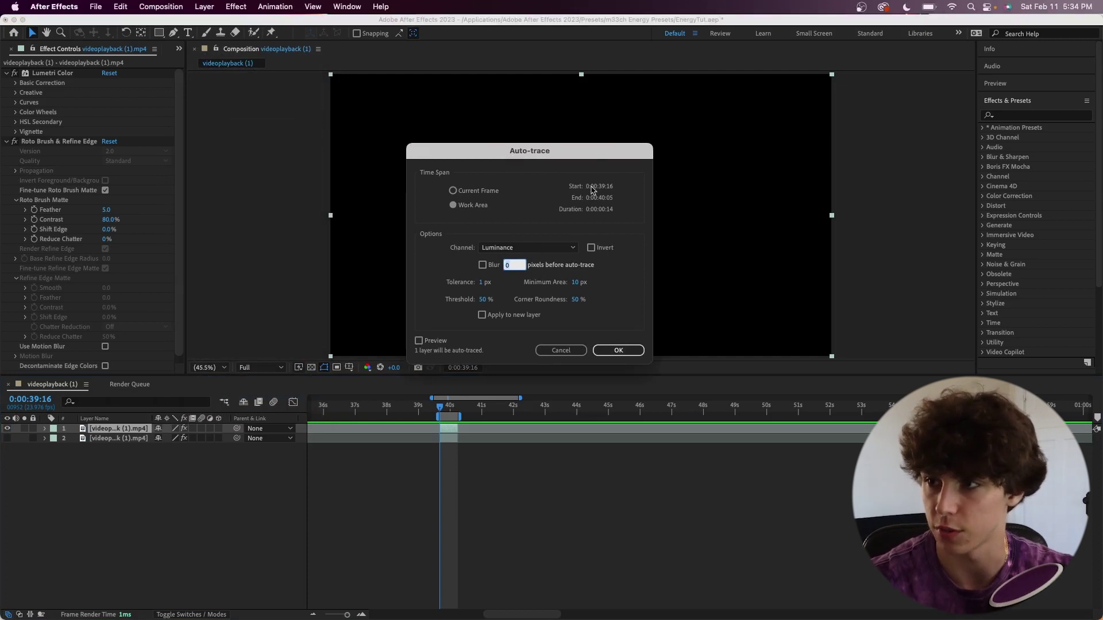
click(462, 193)
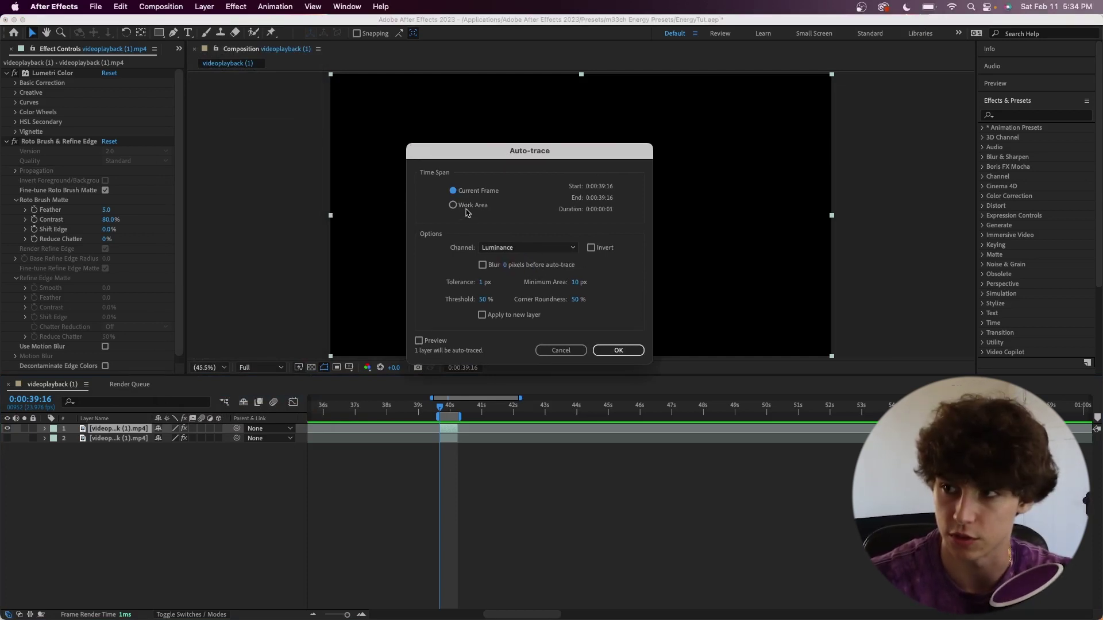
click(466, 208)
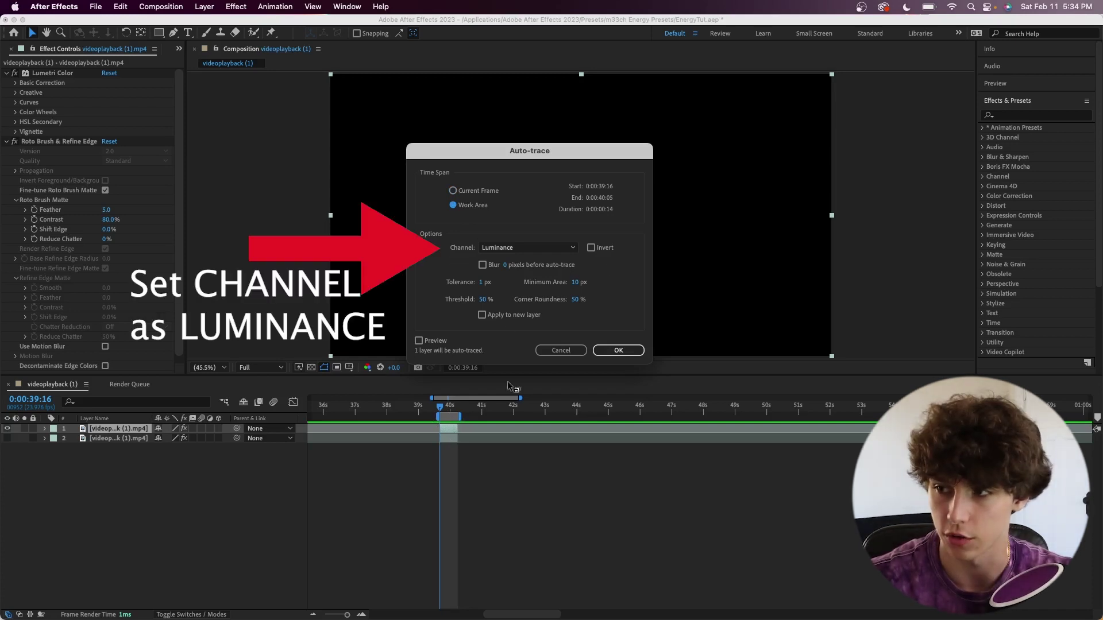
click(618, 350)
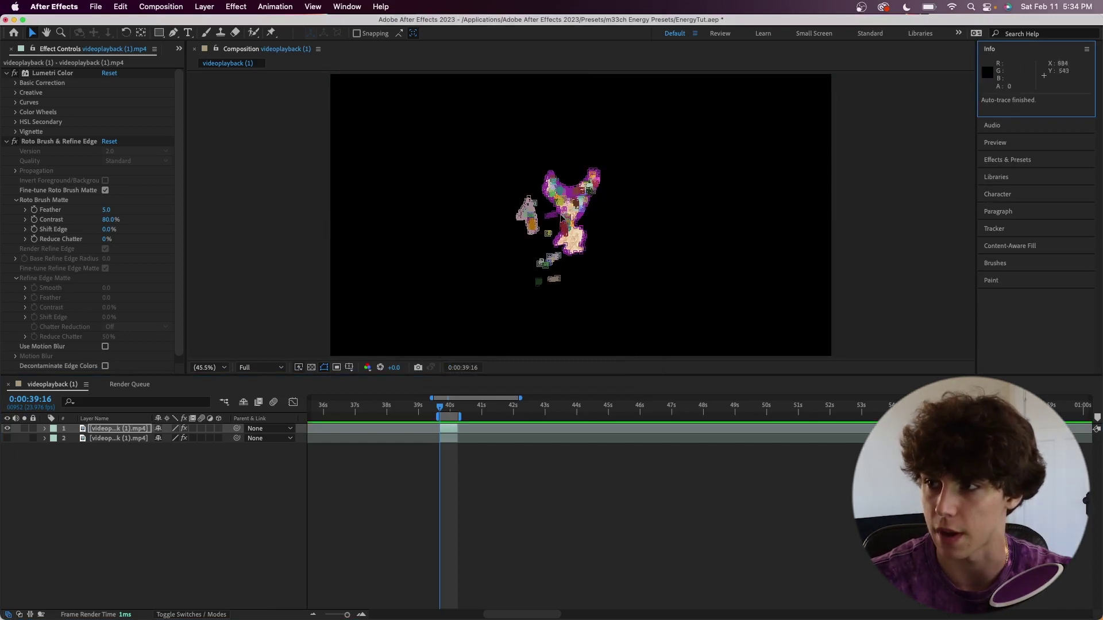
Step: Delete the stray Mask 61 from the chain layer's list of traced masks
click(44, 429)
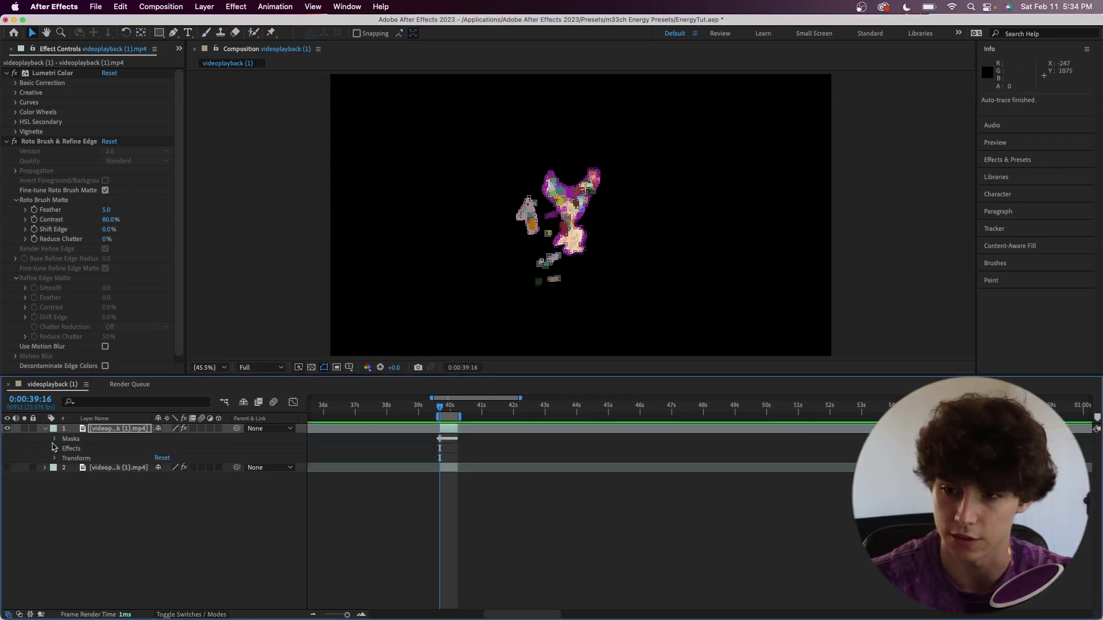
click(54, 440)
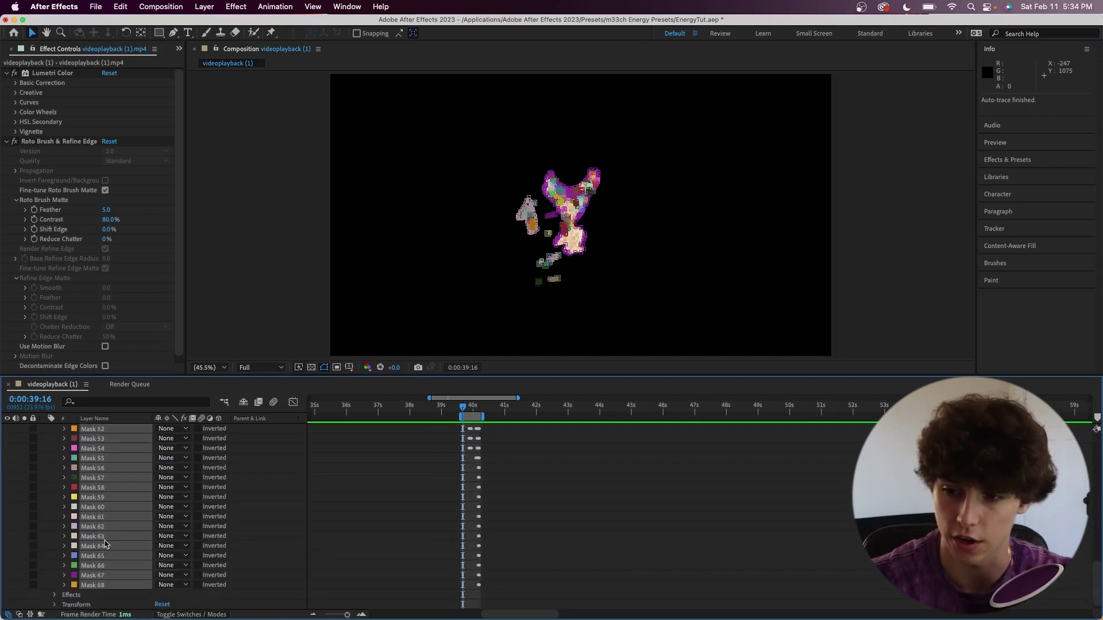
scroll(105, 544, down, 1)
scroll(588, 248, up, 3)
scroll(588, 248, down, 3)
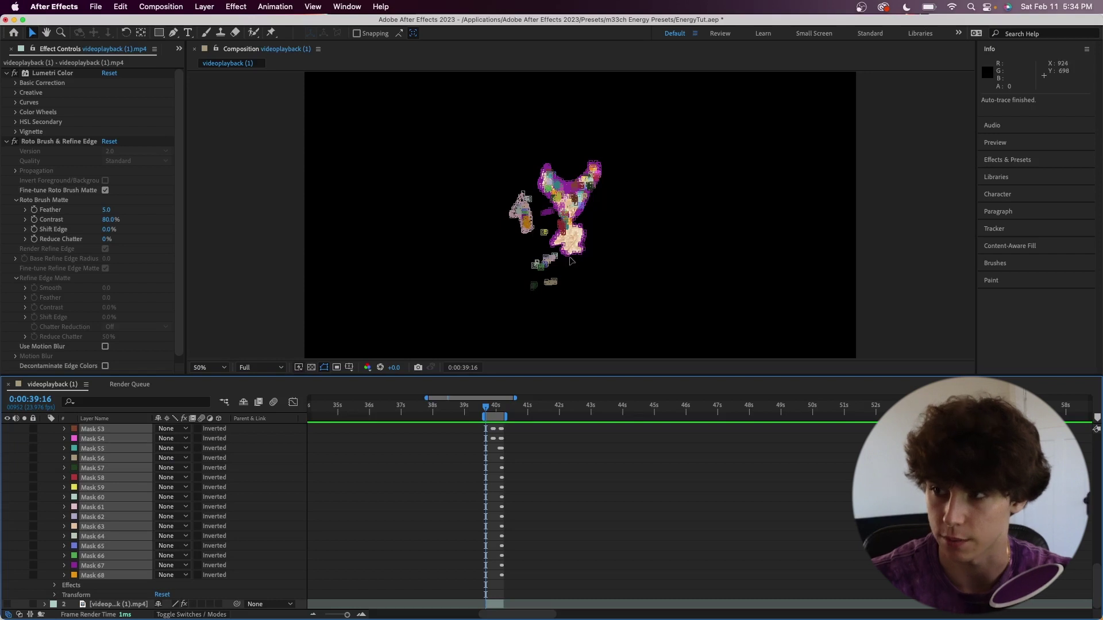
scroll(571, 260, up, 2)
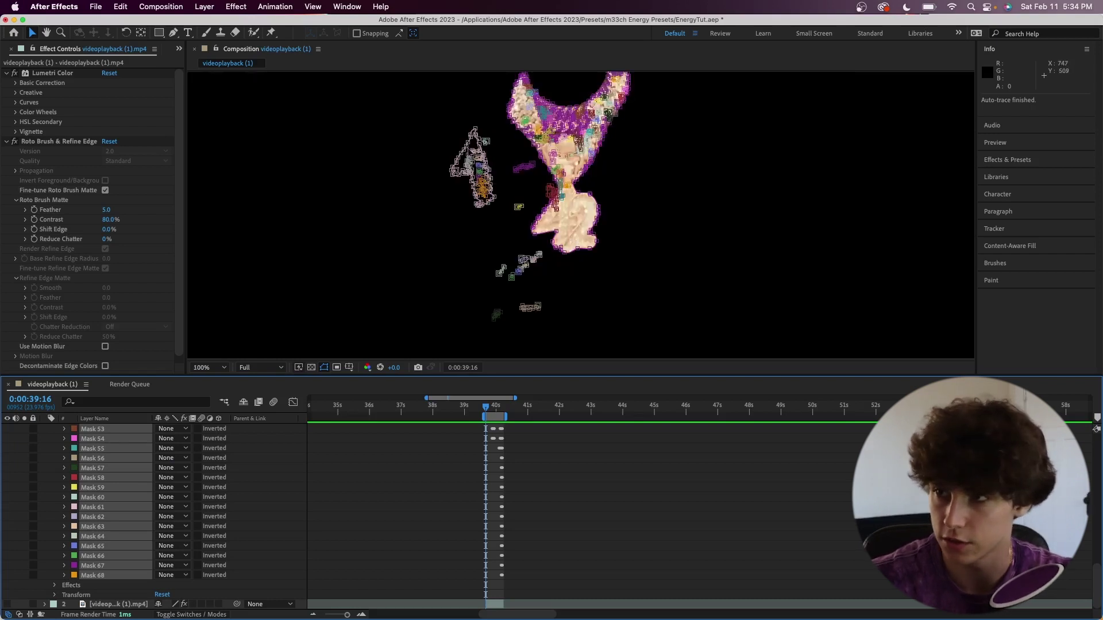
click(468, 147)
key(Delete)
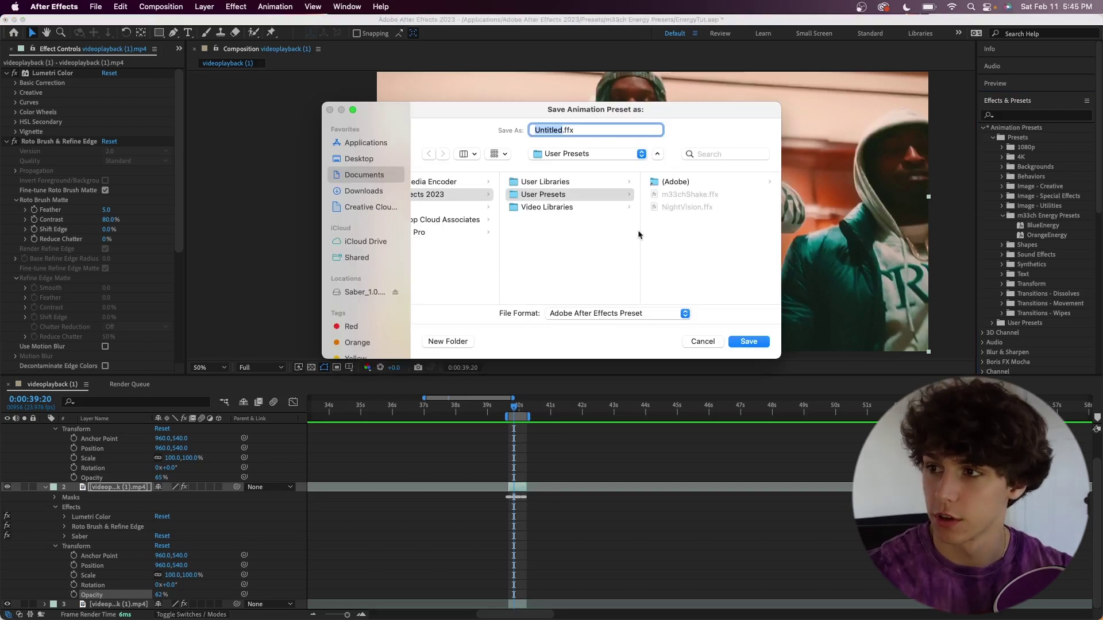
Step: Browse to the Adobe Presets folder and expand Animation Presets > Presets to reveal m33ch Energy Presets
click(674, 184)
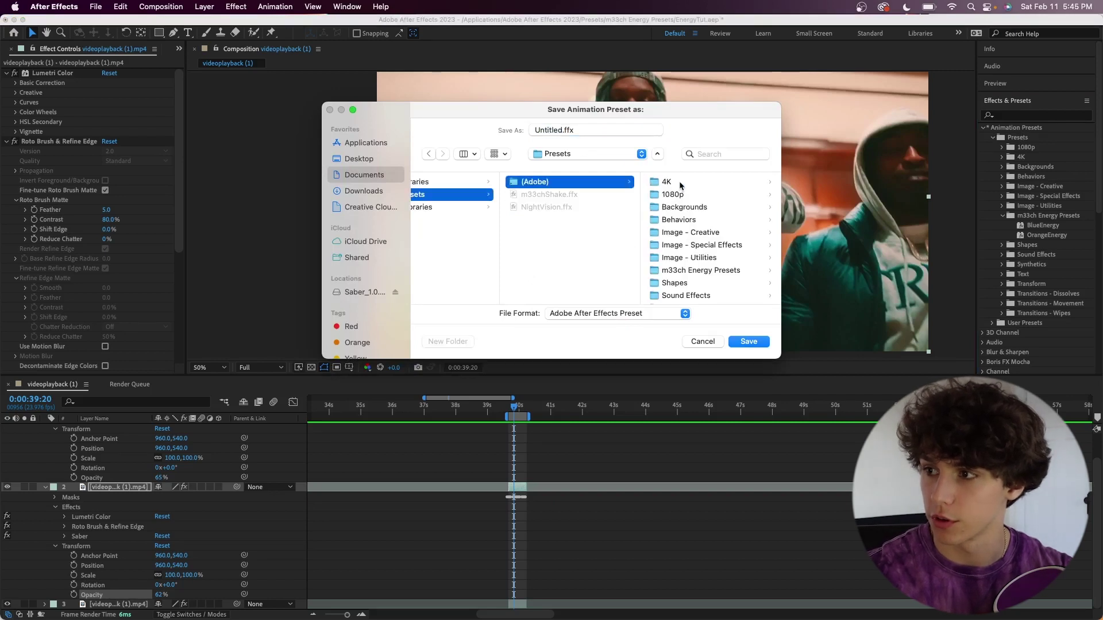
scroll(669, 264, down, 1)
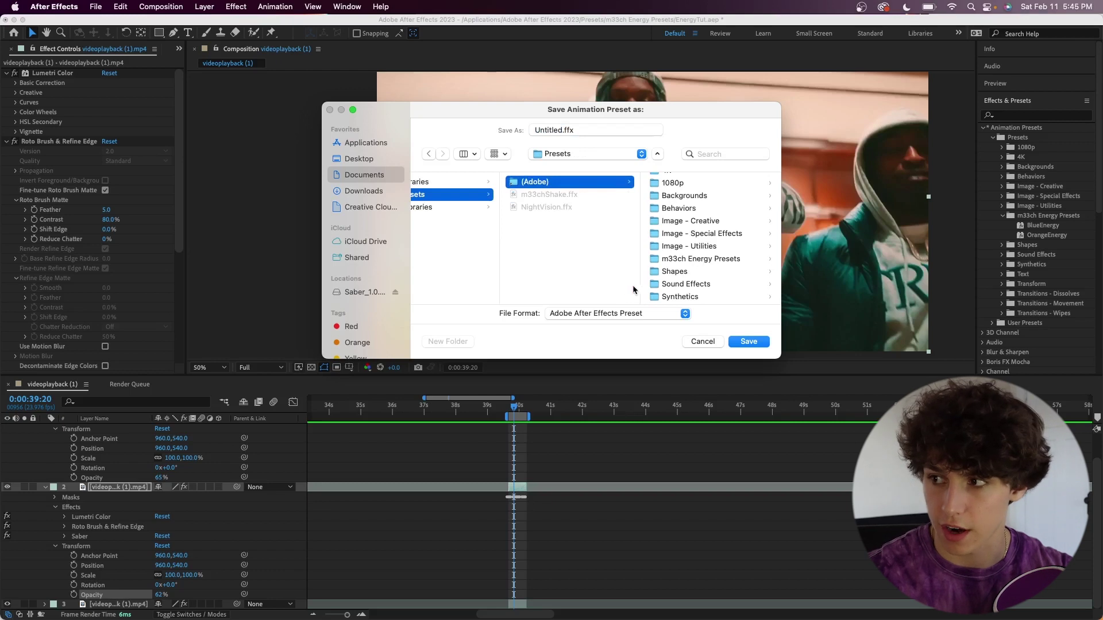
scroll(716, 243, up, 1)
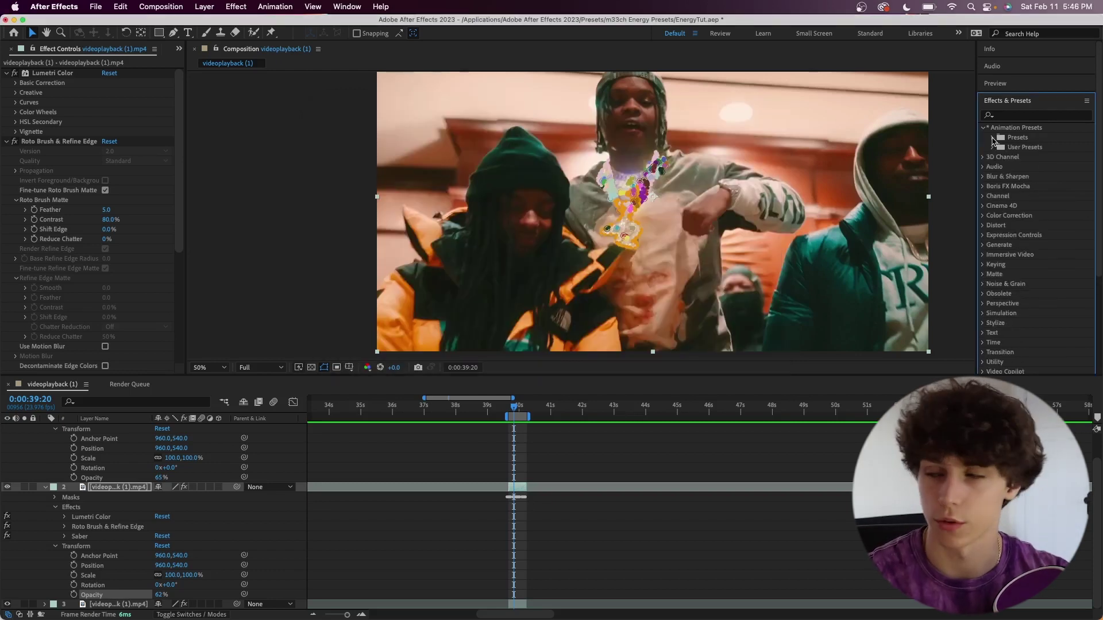
click(993, 138)
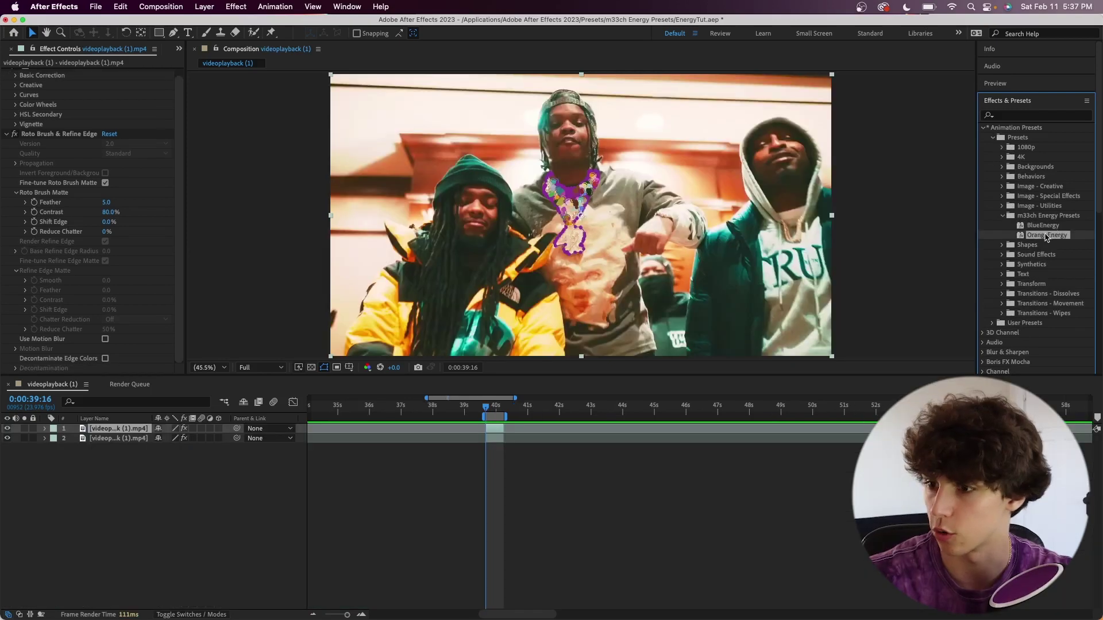
Step: Apply the OrangeEnergy preset to the chain layer, set Screen blending, and preview up to 0:00:40:00
drag(1047, 237, 498, 436)
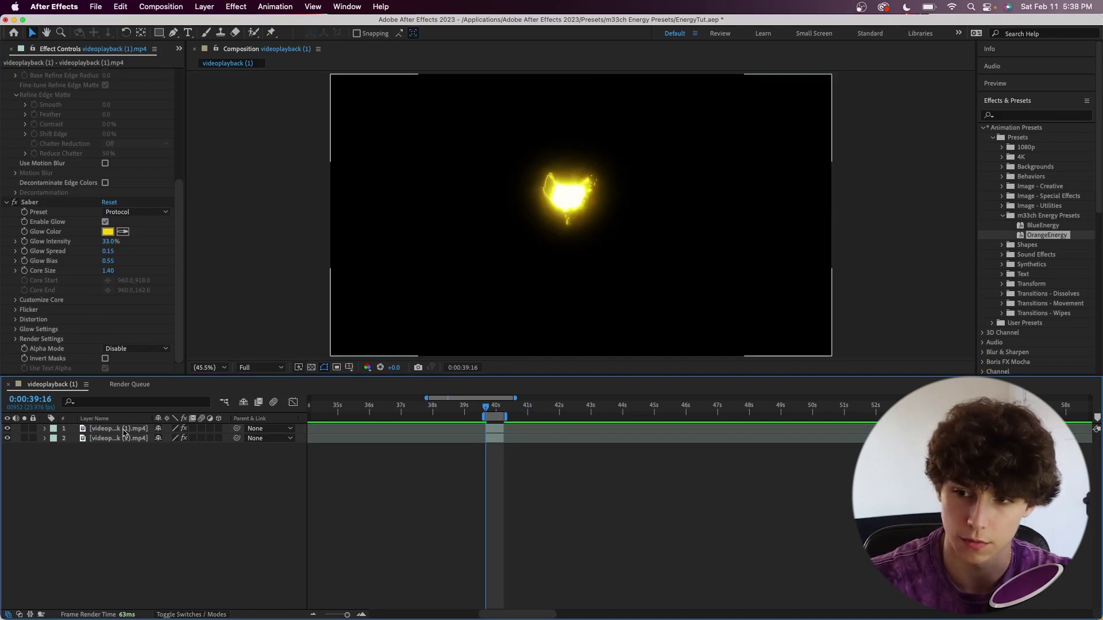
click(124, 432)
right_click(124, 431)
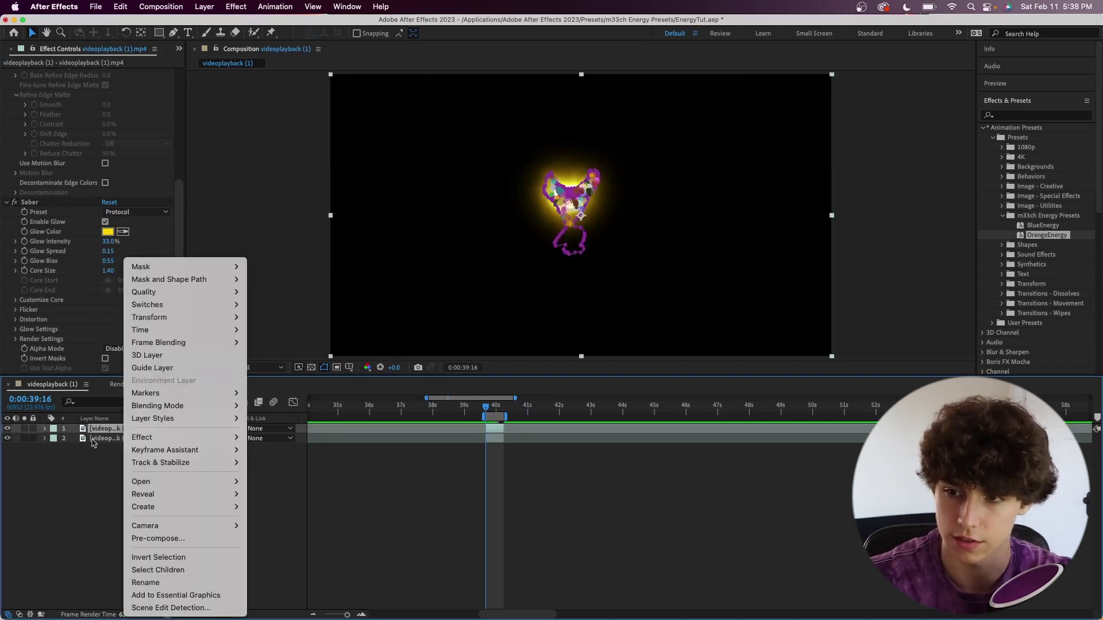
mouse_move(215, 409)
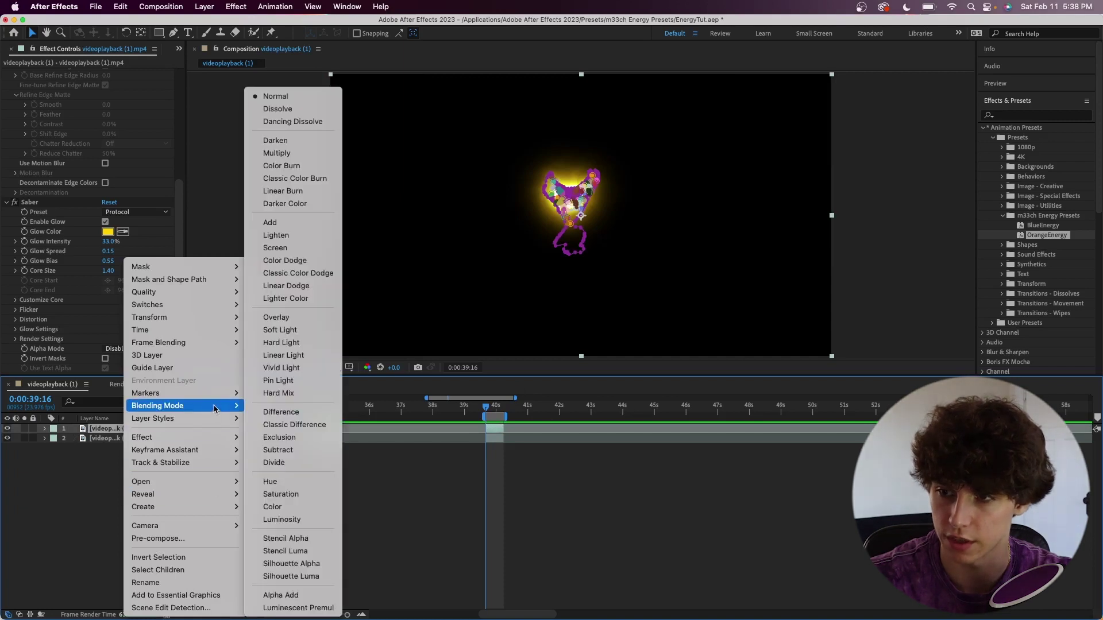
click(306, 248)
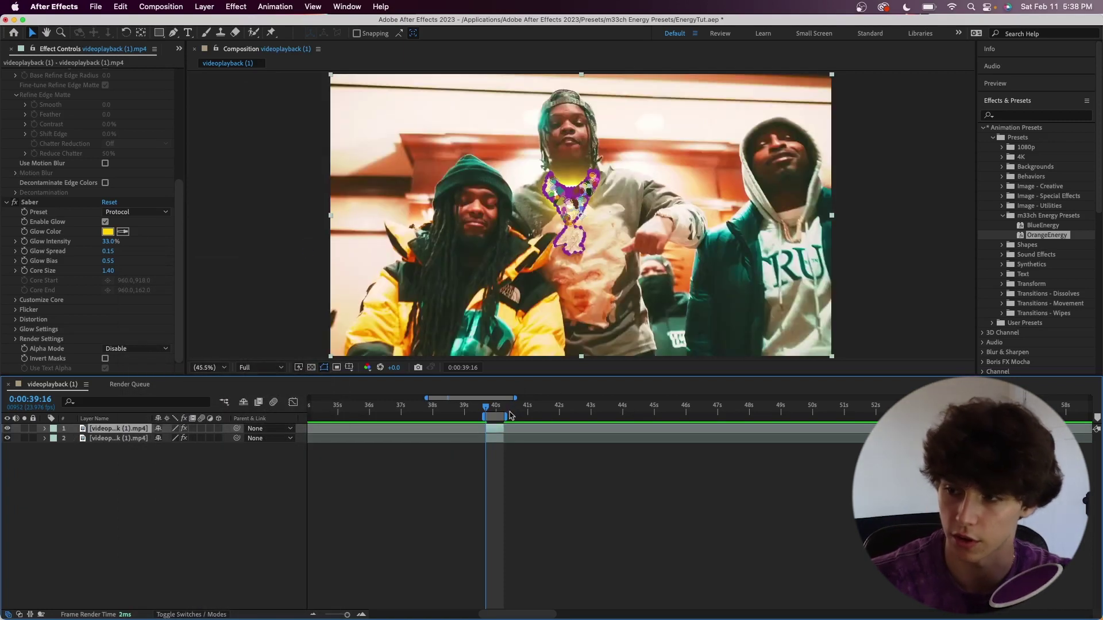
key(space)
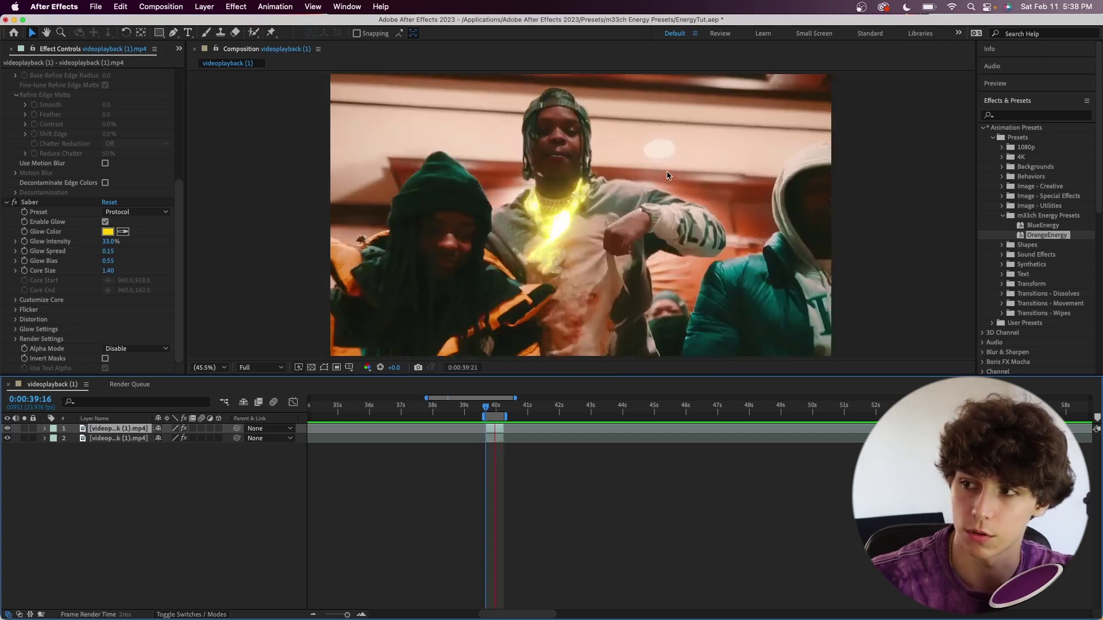
click(495, 405)
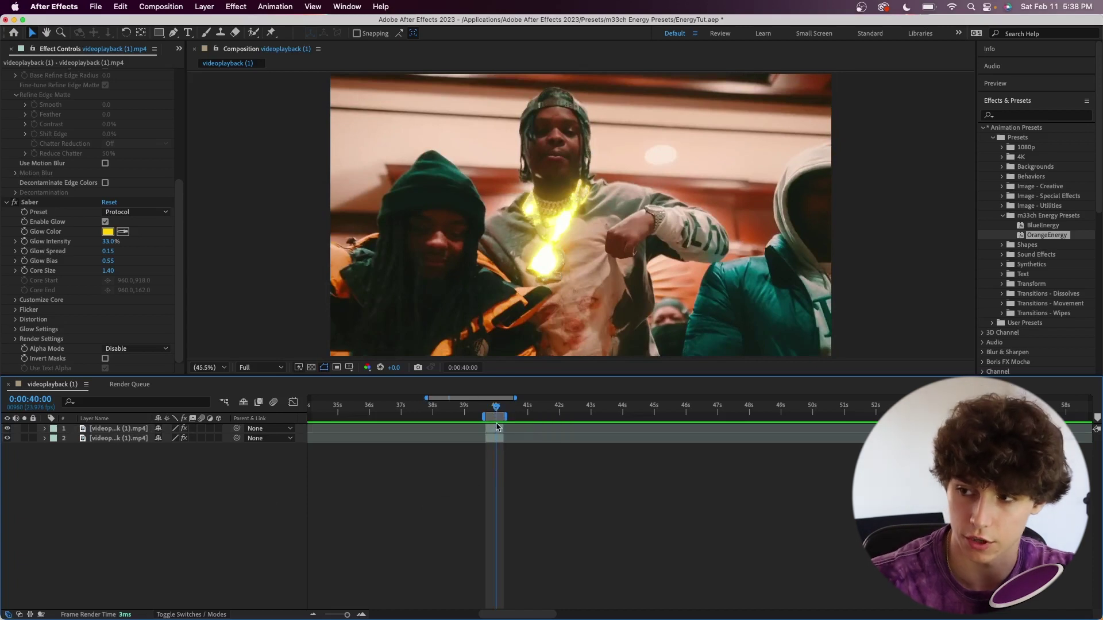
Step: Duplicate the chain layer and delete the Saber effect from the copy
click(498, 426)
click(496, 441)
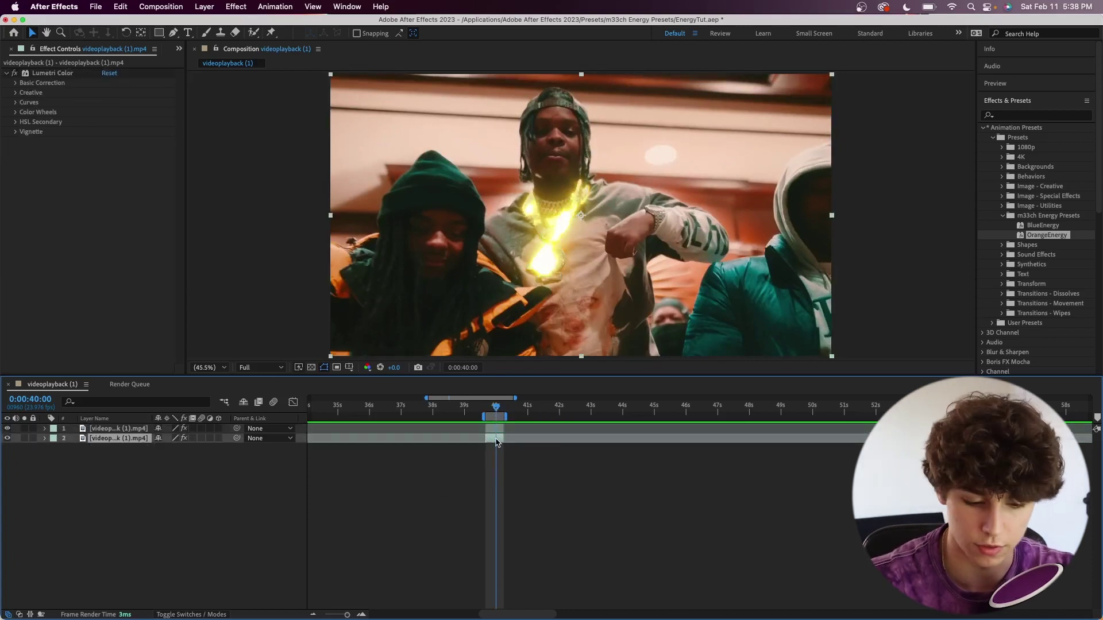
click(497, 428)
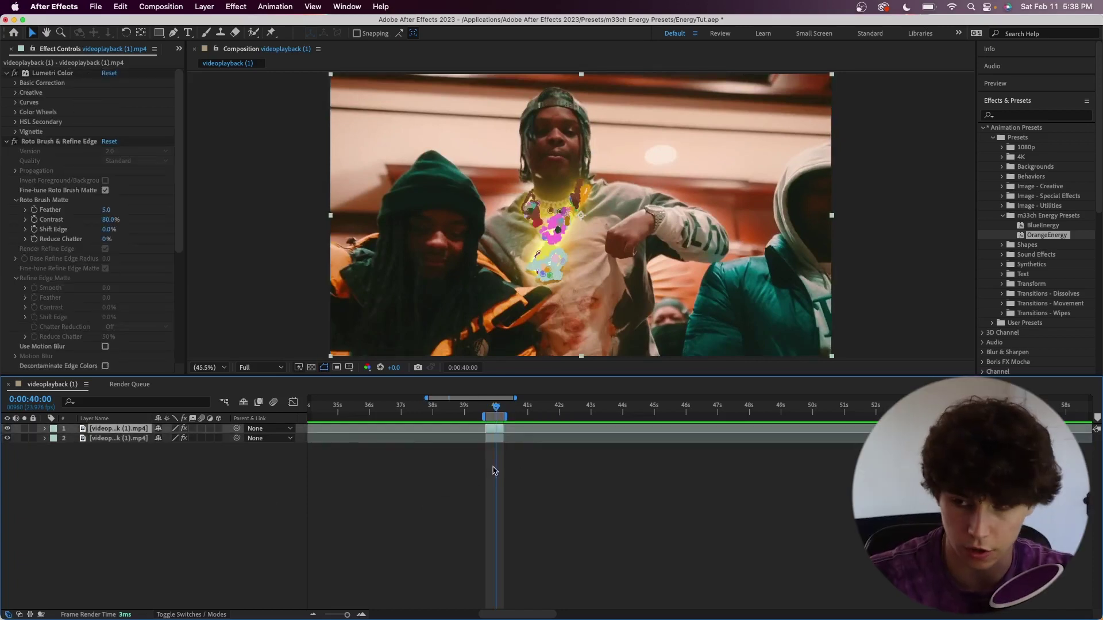
key(ctrl+d)
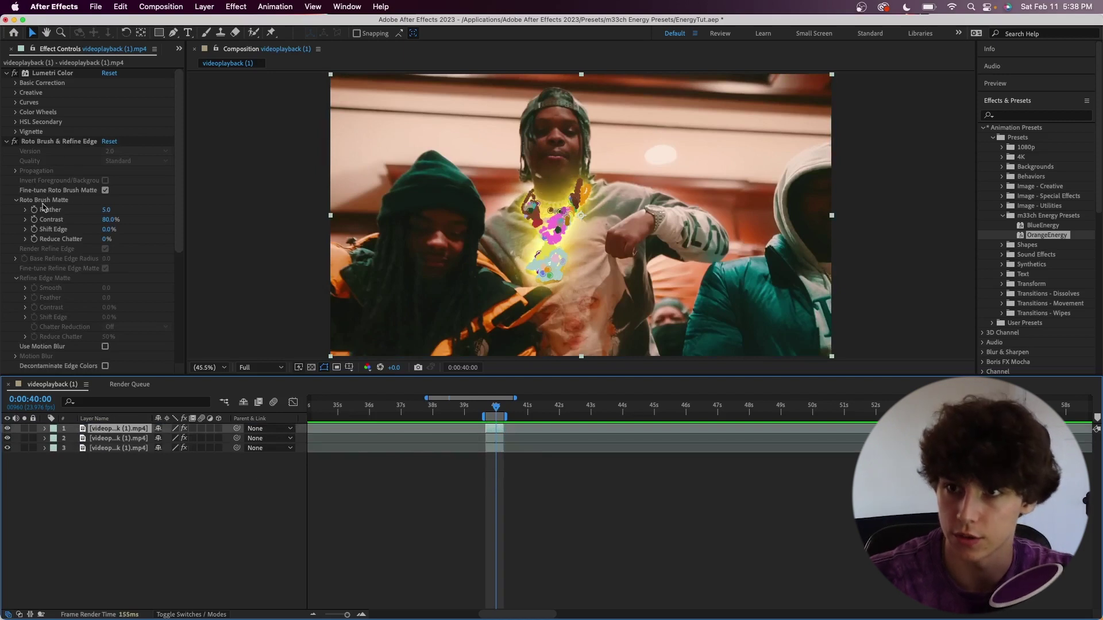
scroll(44, 214, down, 5)
click(38, 205)
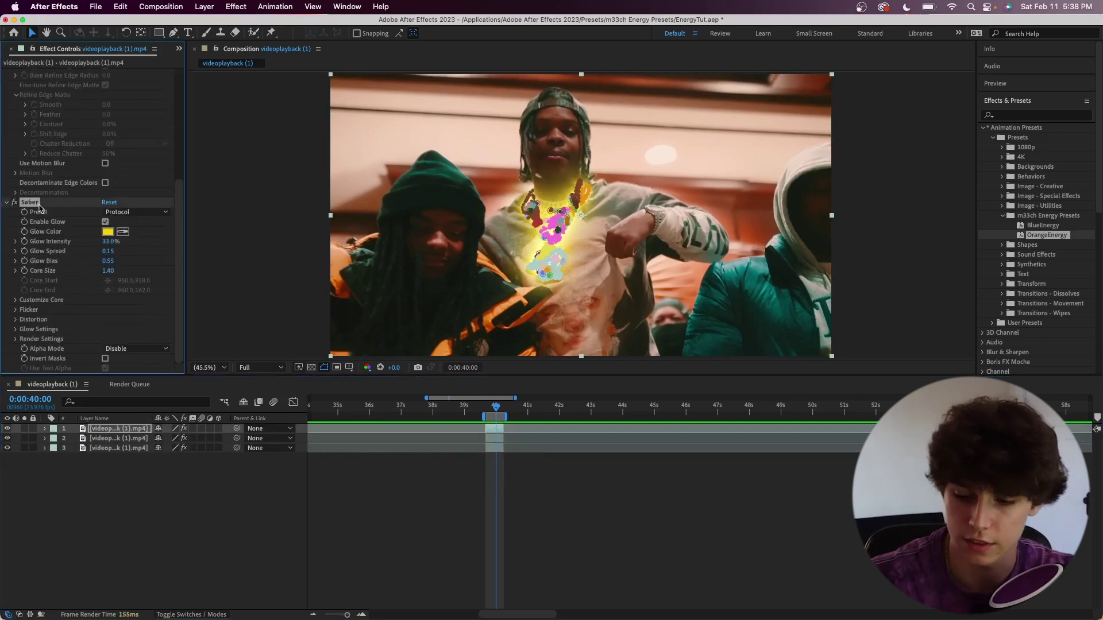
key(Delete)
Step: Delete all masks from the copy and preview the result
click(53, 432)
key(m)
click(99, 441)
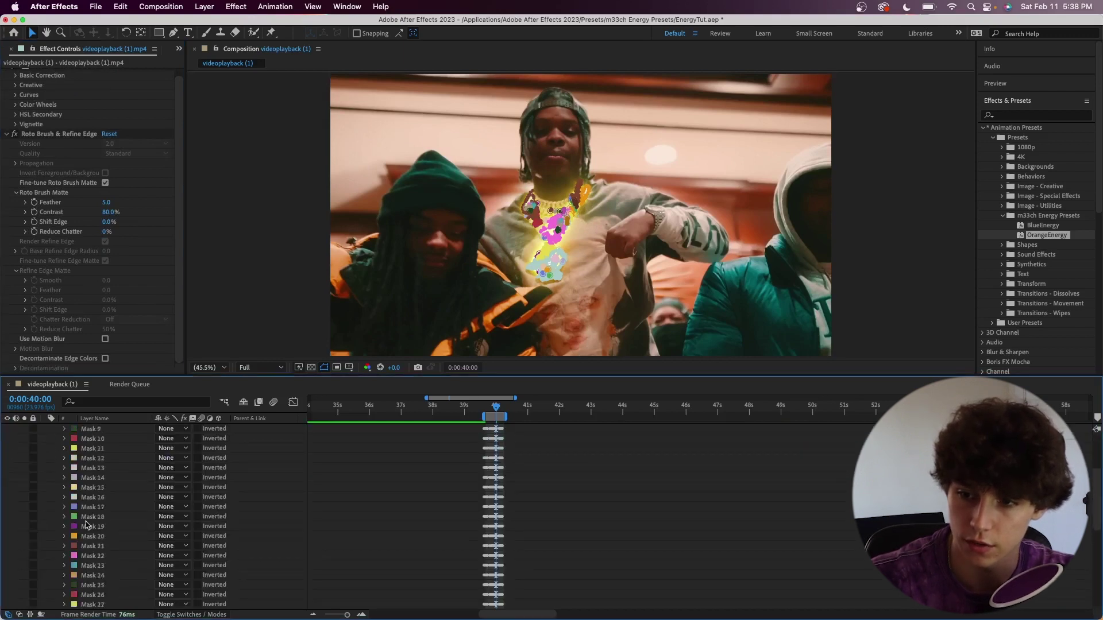
key(Delete)
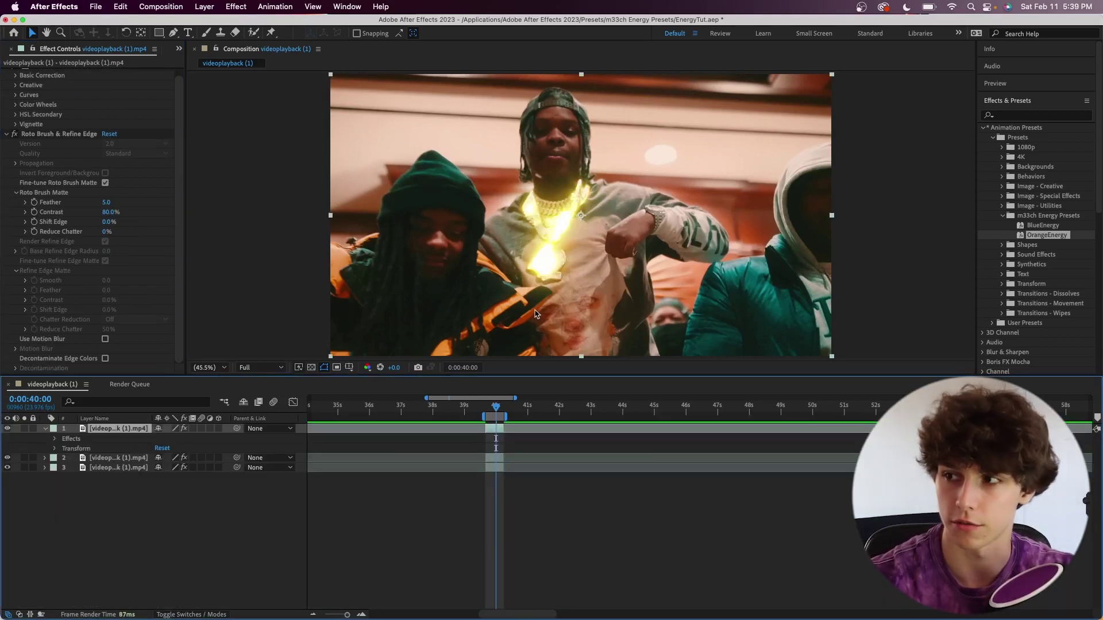
key(space)
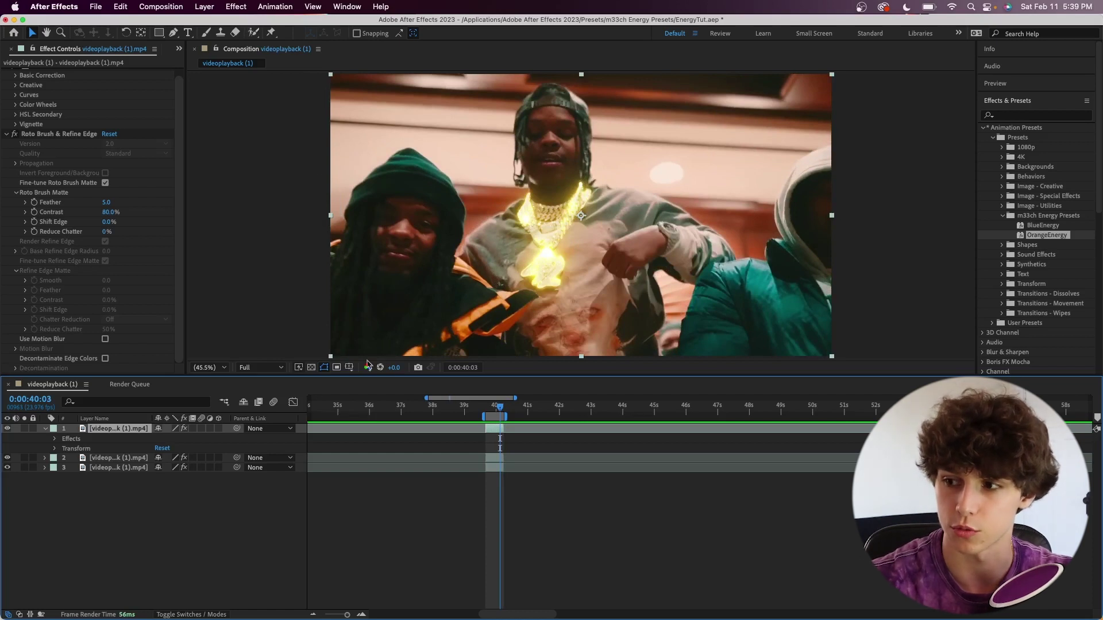
click(205, 7)
key(Escape)
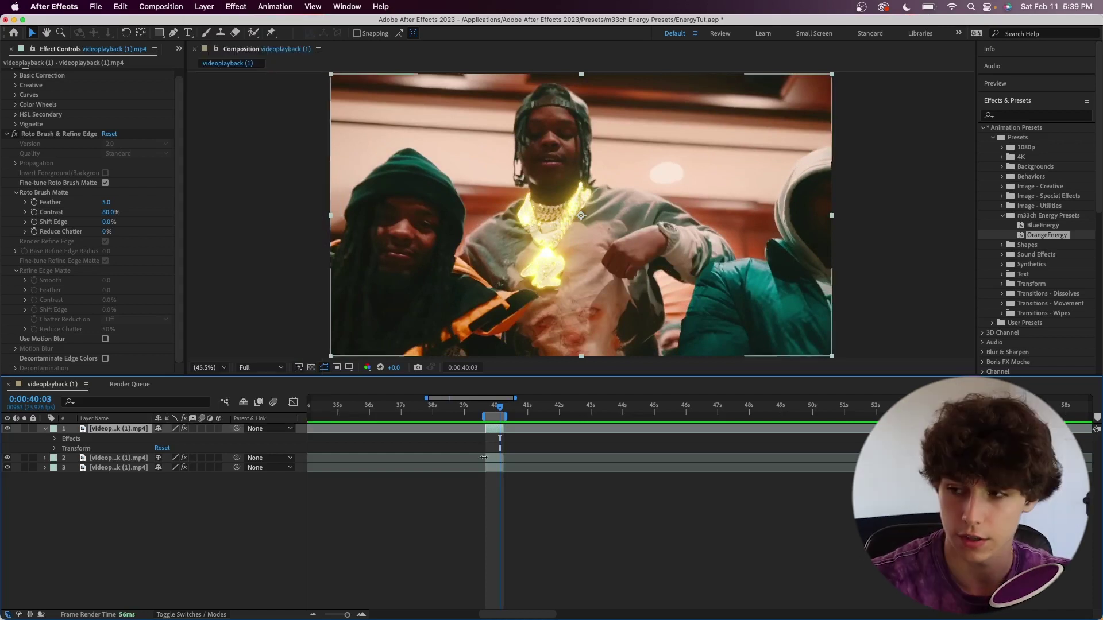
Step: Auto-trace the duplicate chain layer over the Work Area by its Red channel, then check earlier frames
click(213, 10)
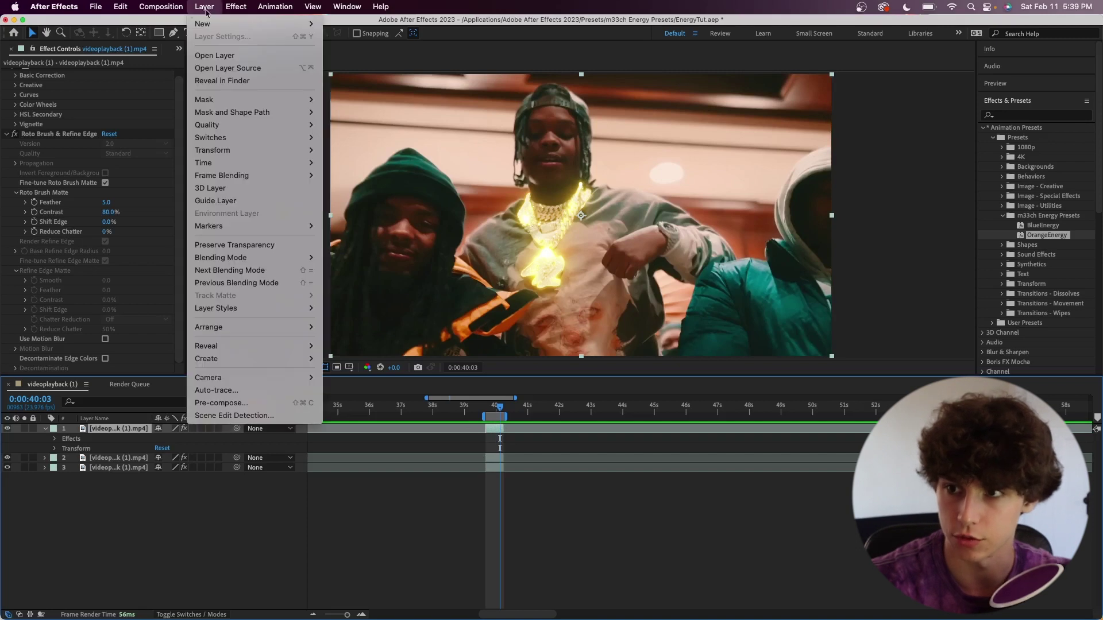
click(229, 393)
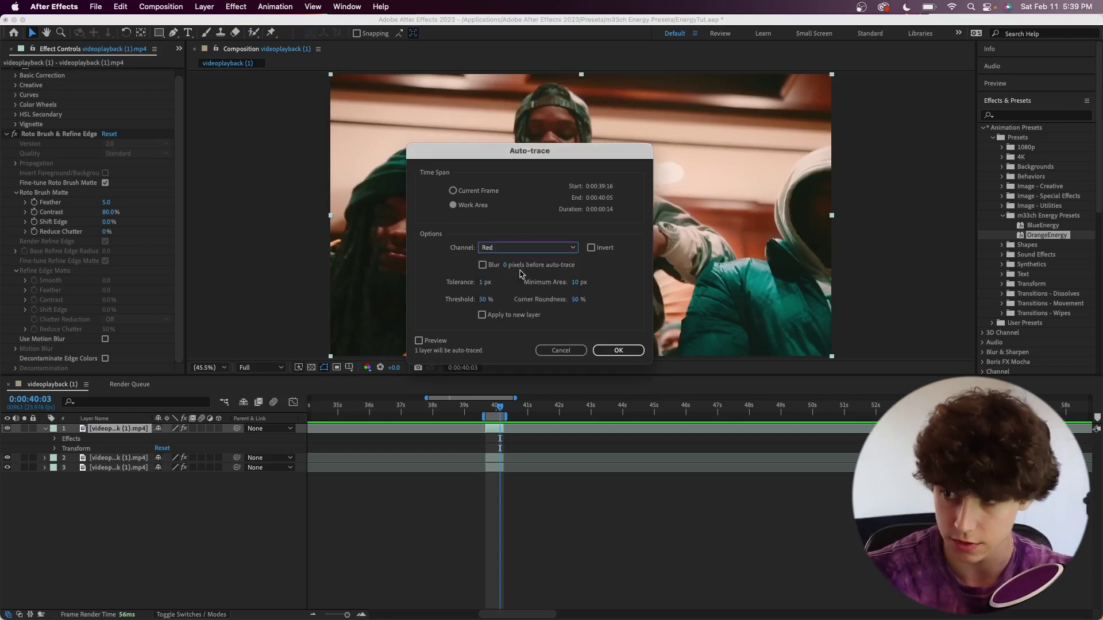
click(627, 354)
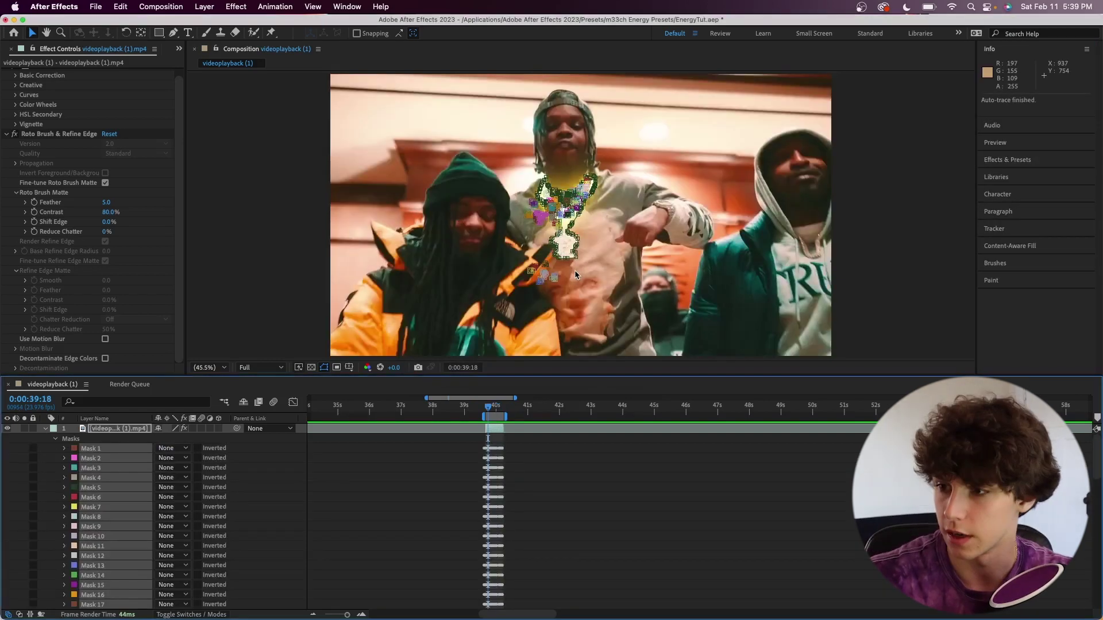
key(Page_Up)
key(Page_Up)
key(Page_Up)
key(Page_Up)
key(Page_Up)
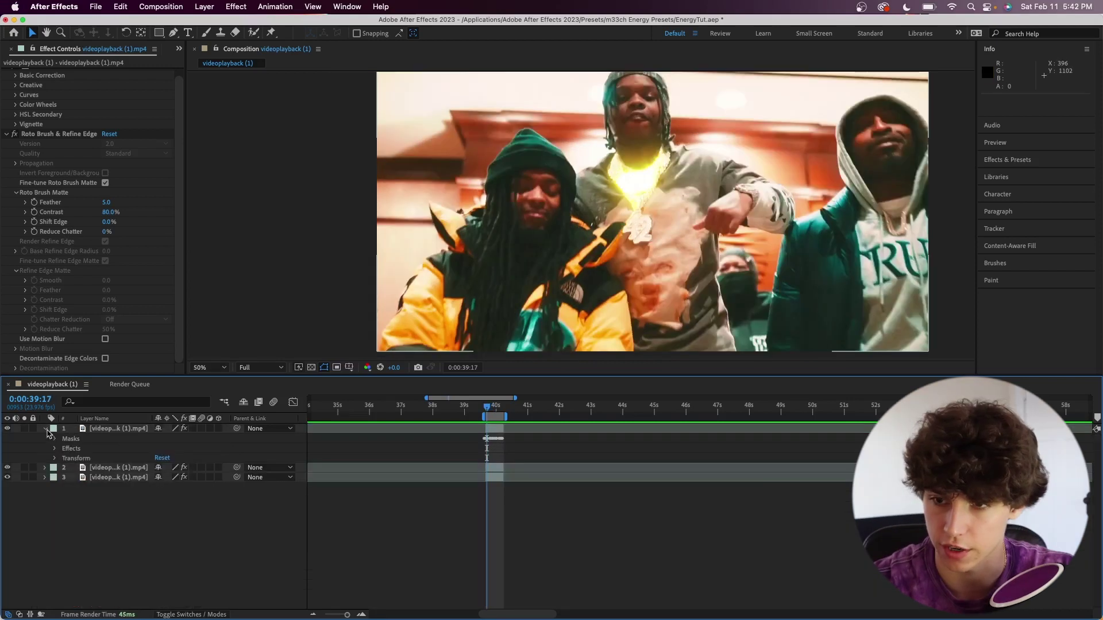
Step: Apply the BlueEnergy preset to the newly traced top layer and preview the blue glow
click(46, 429)
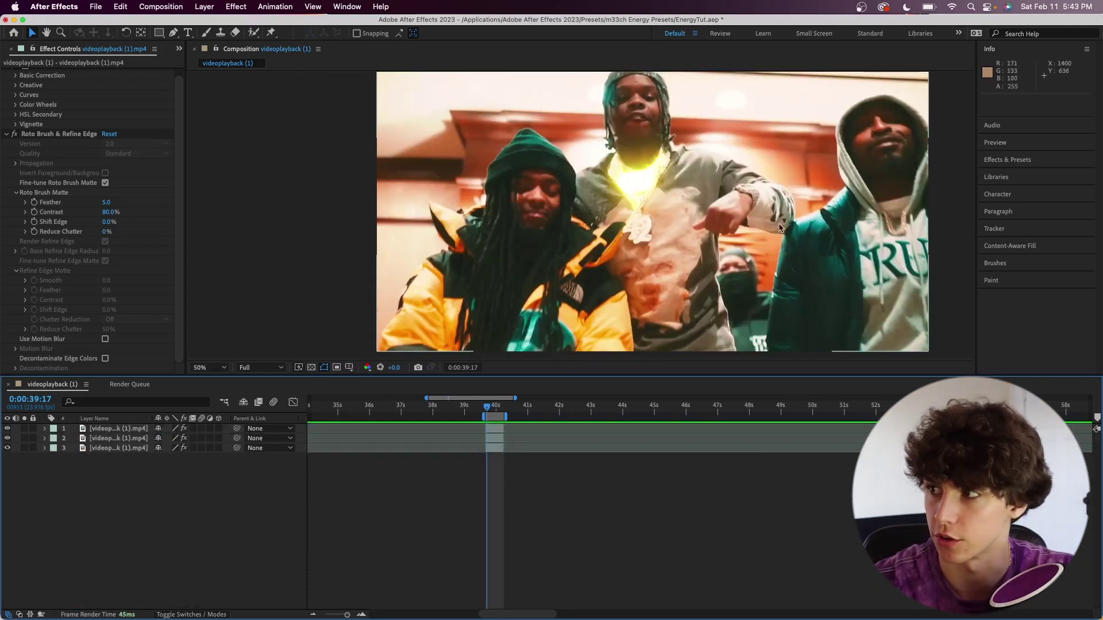
click(1008, 159)
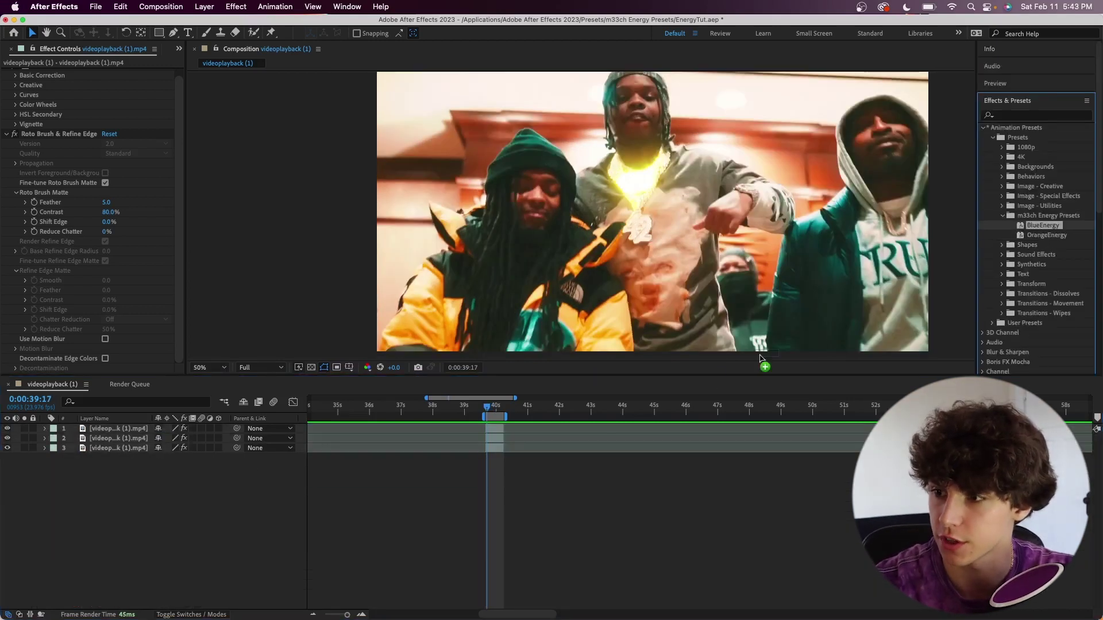
drag(503, 432, 504, 431)
key(space)
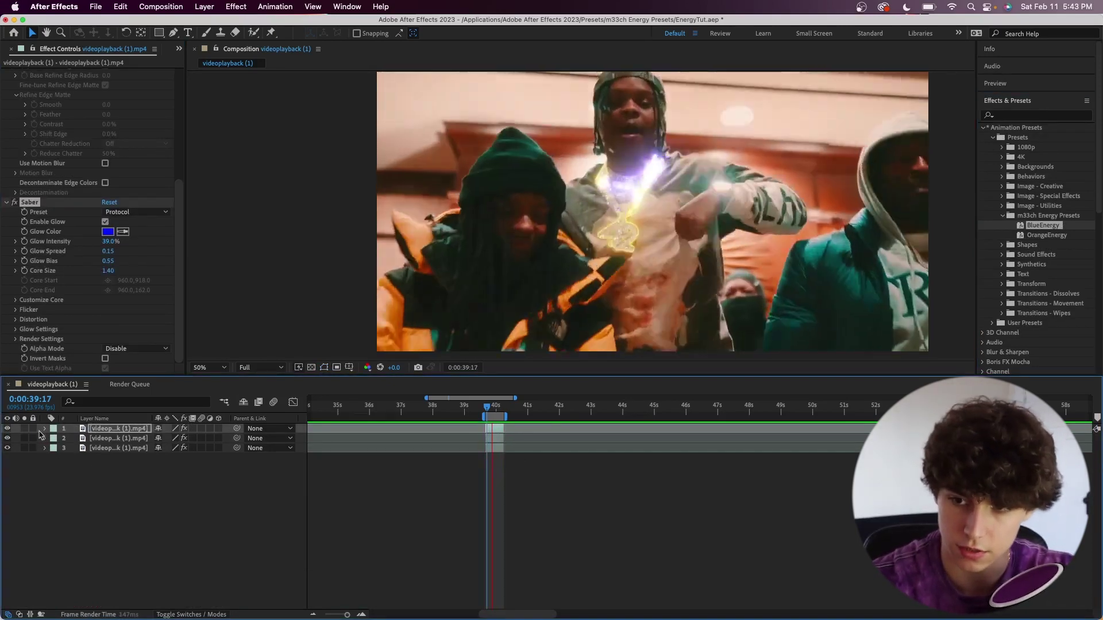
key(space)
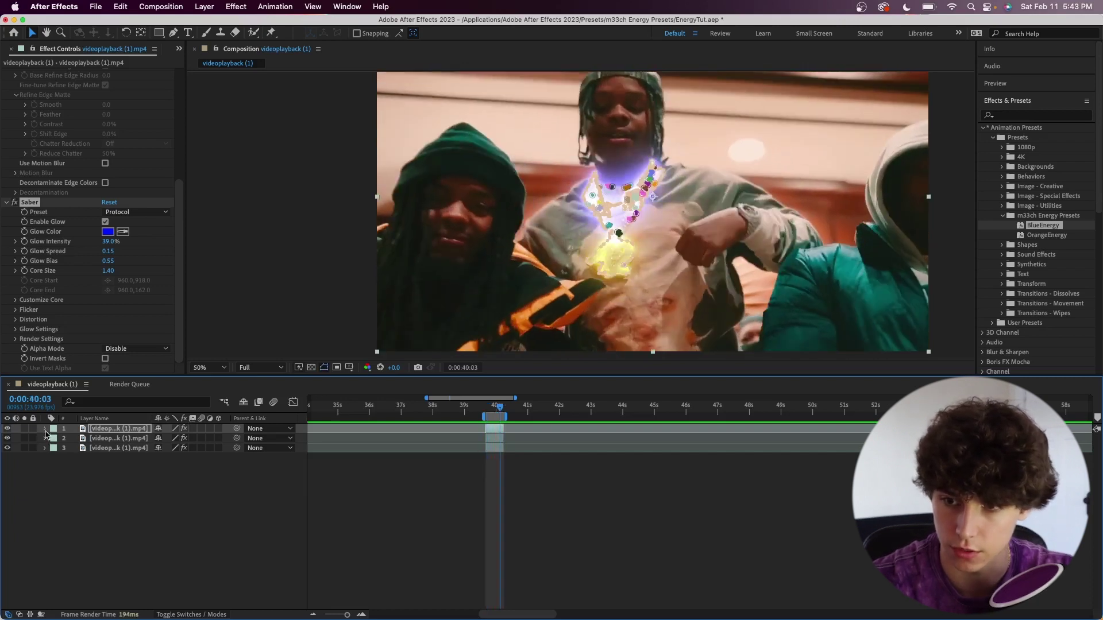
Step: Expand the top layer's properties down to its Transform group
click(45, 430)
click(55, 458)
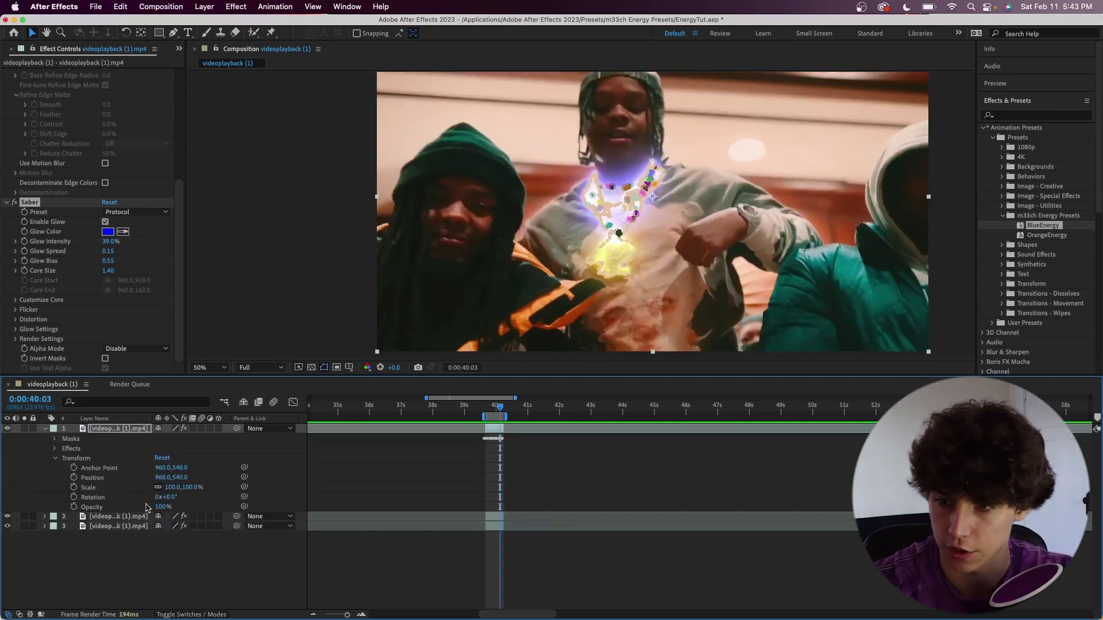